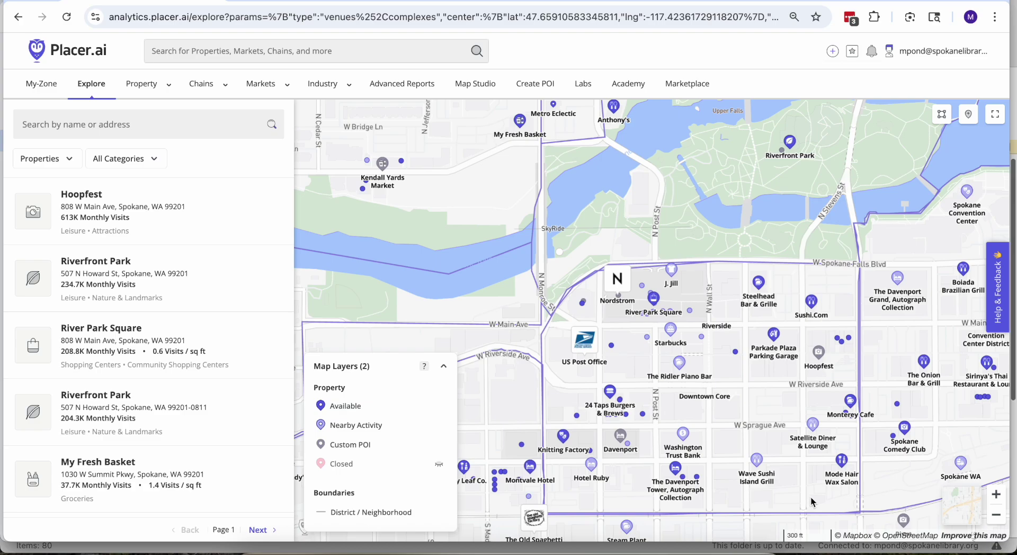
# Zoom the Explore map into downtown Spokane and center it on the River Park Square block
pyautogui.doubleClick(596, 323)
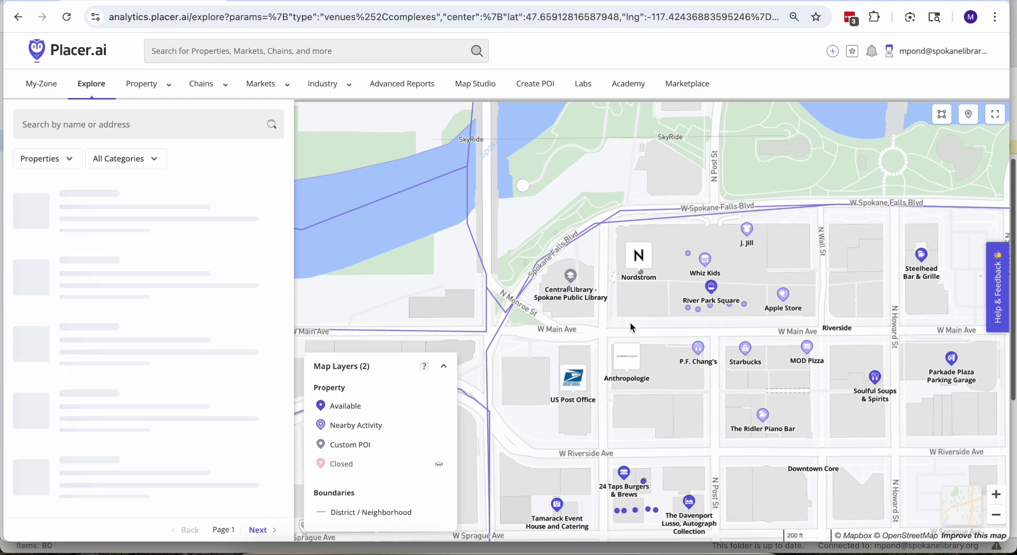
pyautogui.moveTo(630, 323); pyautogui.dragTo(577, 335)
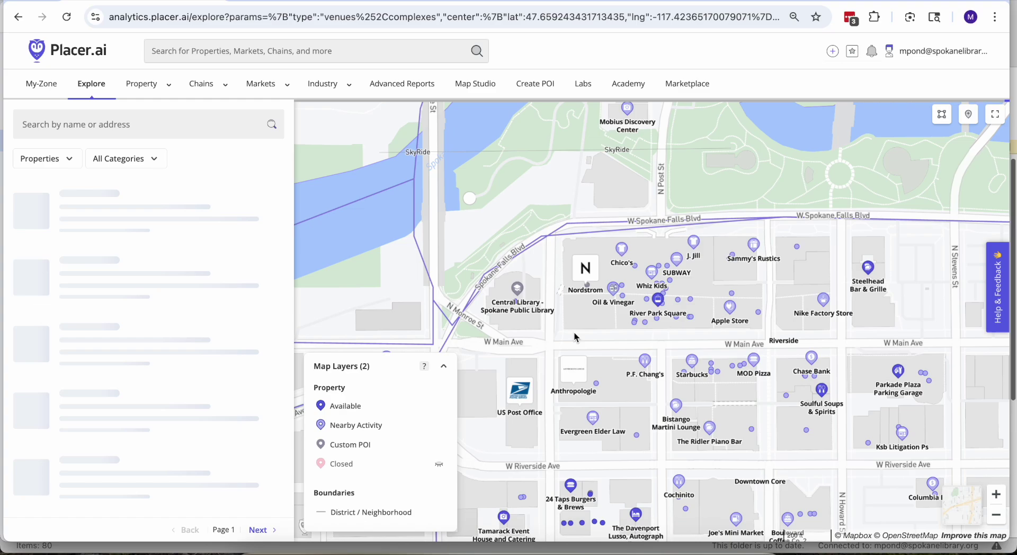
pyautogui.scroll(2, 576, 333)
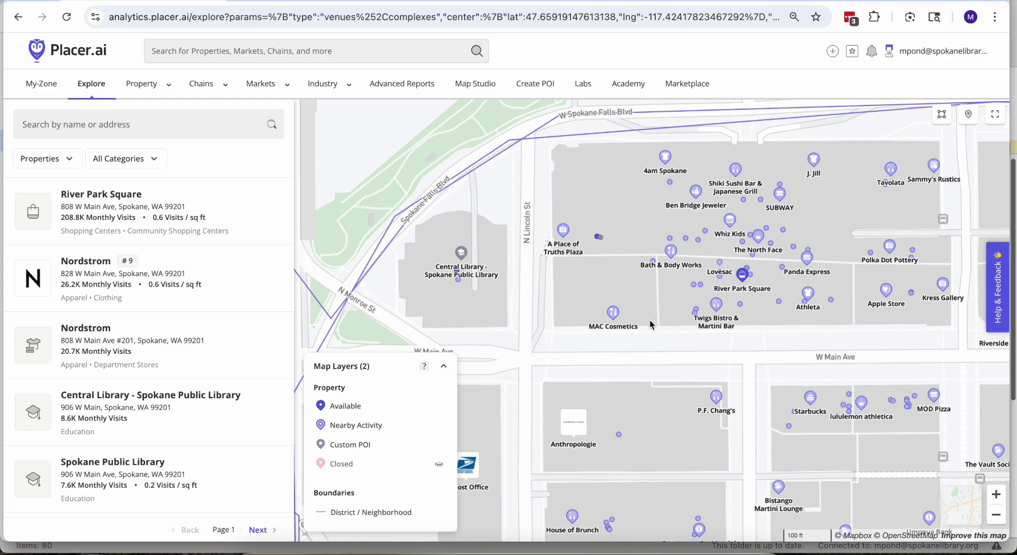
pyautogui.moveTo(652, 324); pyautogui.dragTo(586, 346)
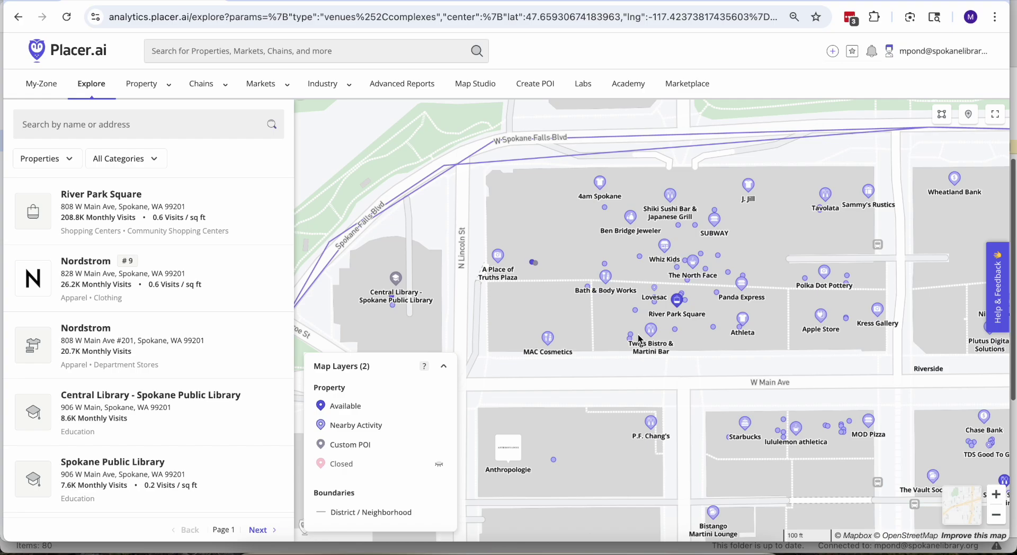
# Zoom the map out and pan north-west across the river to the Kendall Yards area
pyautogui.scroll(-5, 640, 339)
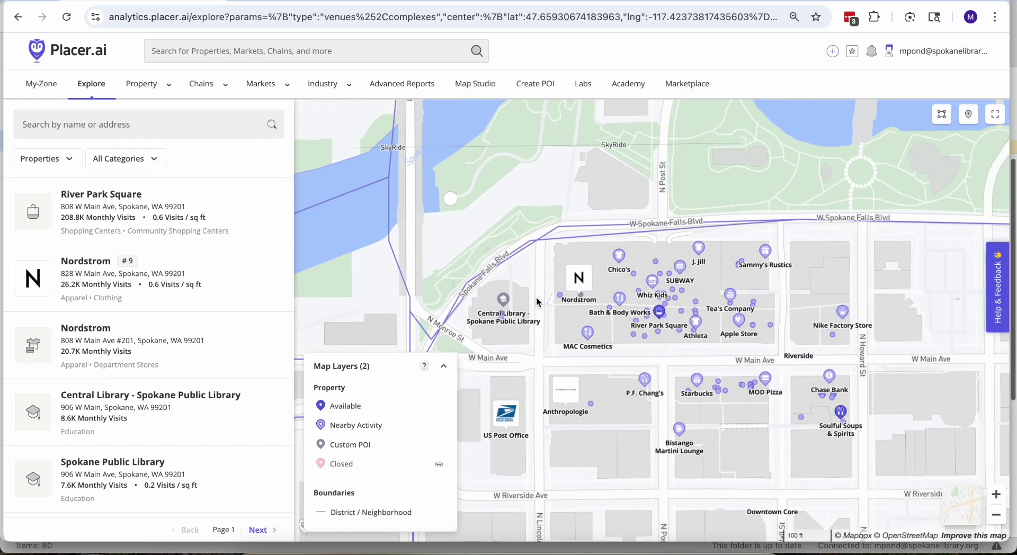
pyautogui.scroll(-1, 538, 303)
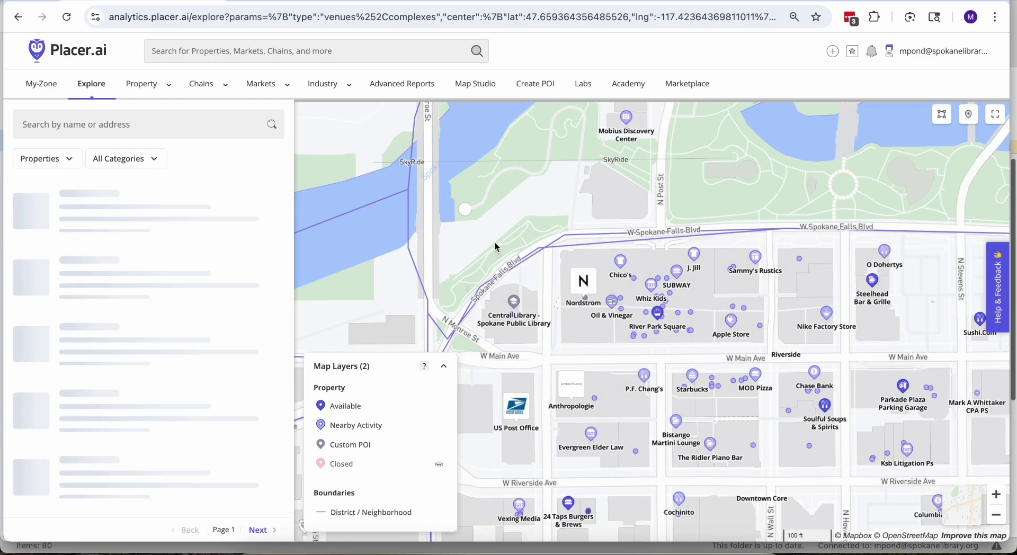
pyautogui.moveTo(498, 248); pyautogui.dragTo(777, 373)
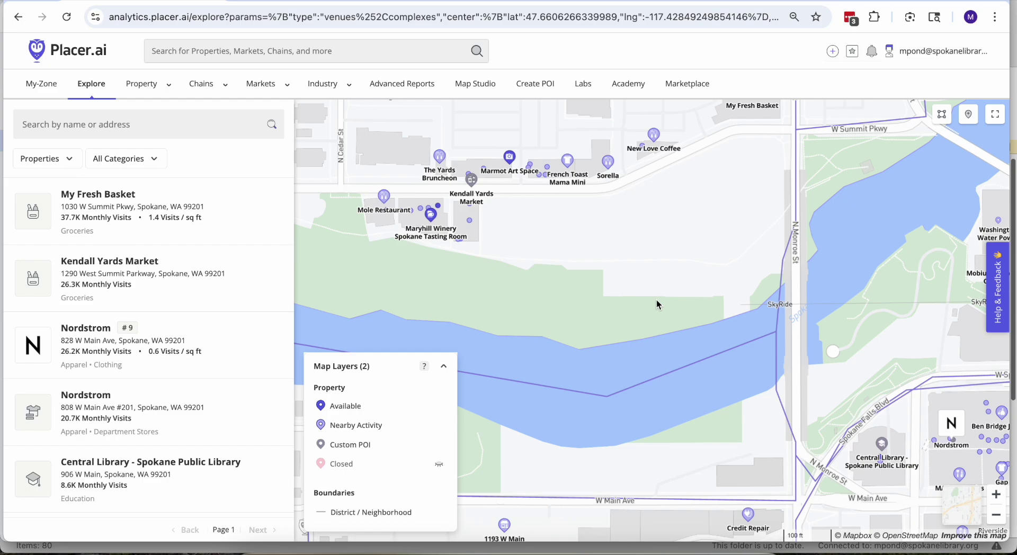
# Zoom in on Kendall Yards, select the Kendall Yards Market pin and open its Property report
pyautogui.moveTo(513, 236); pyautogui.dragTo(637, 303)
pyautogui.doubleClick(625, 280)
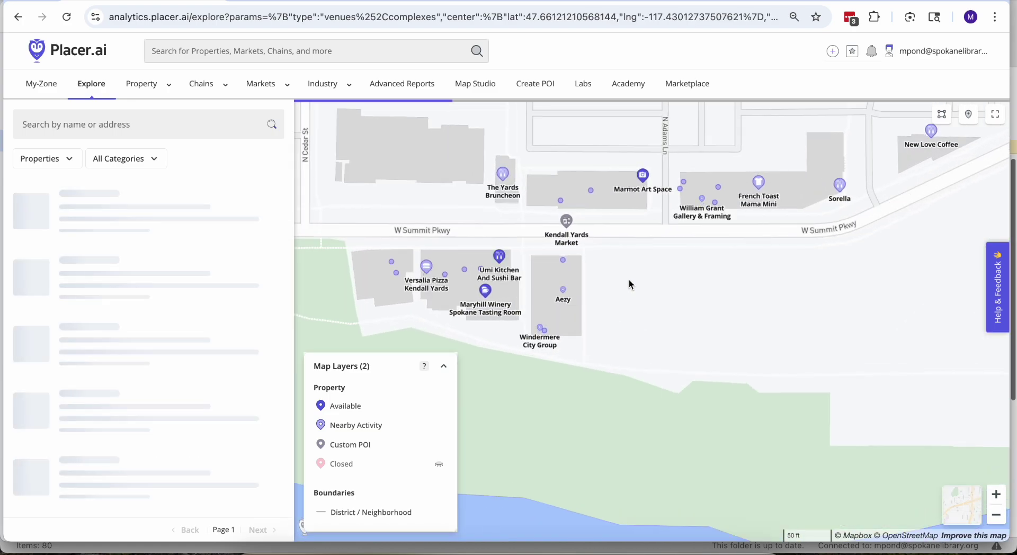
pyautogui.click(569, 237)
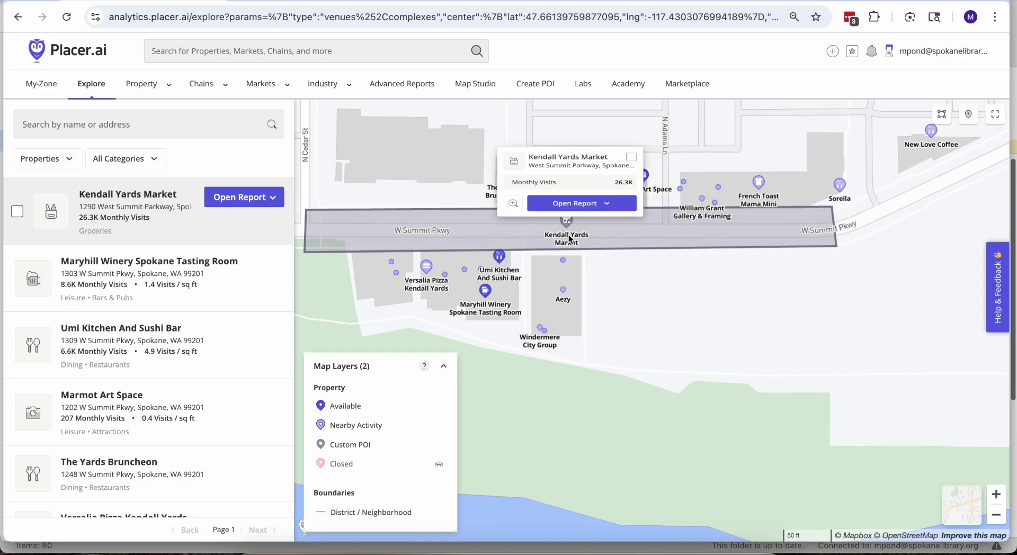
pyautogui.click(605, 197)
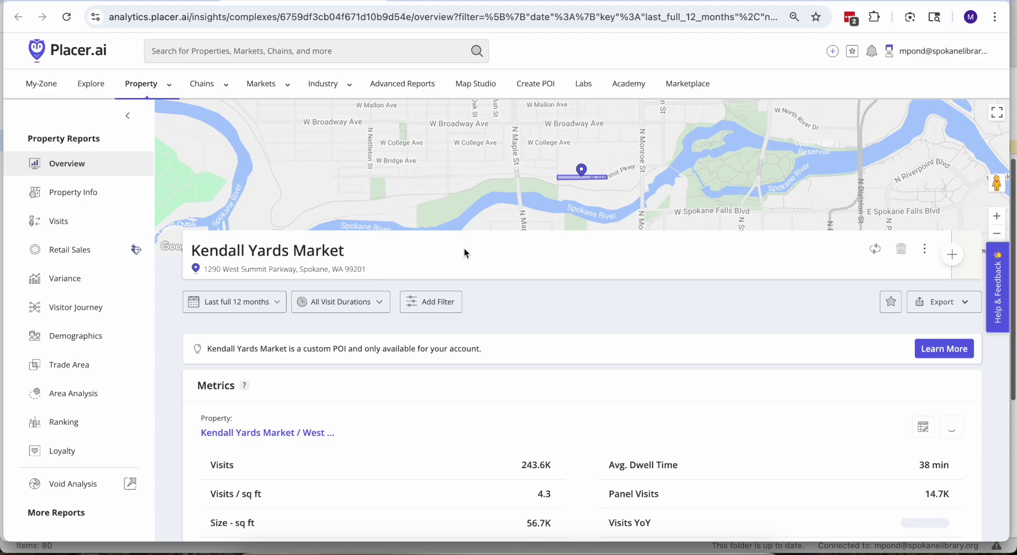
# Close the property search box and switch the report's date filter to Custom Range
pyautogui.click(464, 250)
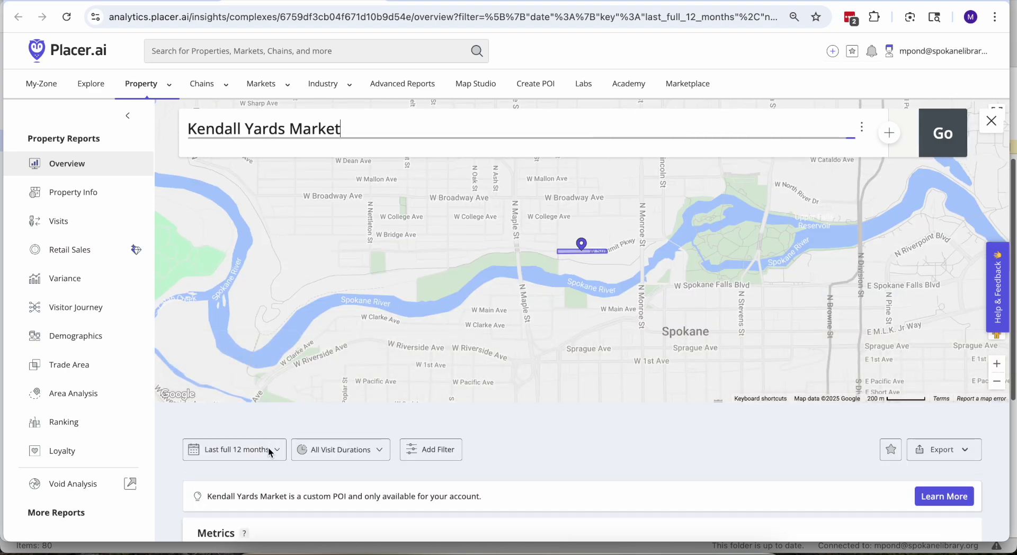
pyautogui.click(279, 453)
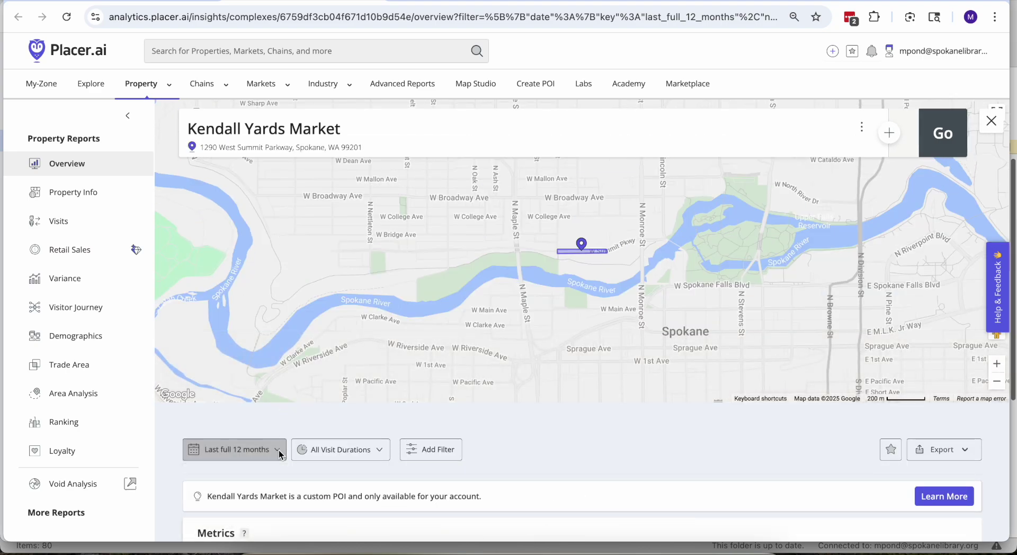
pyautogui.scroll(-2, 531, 434)
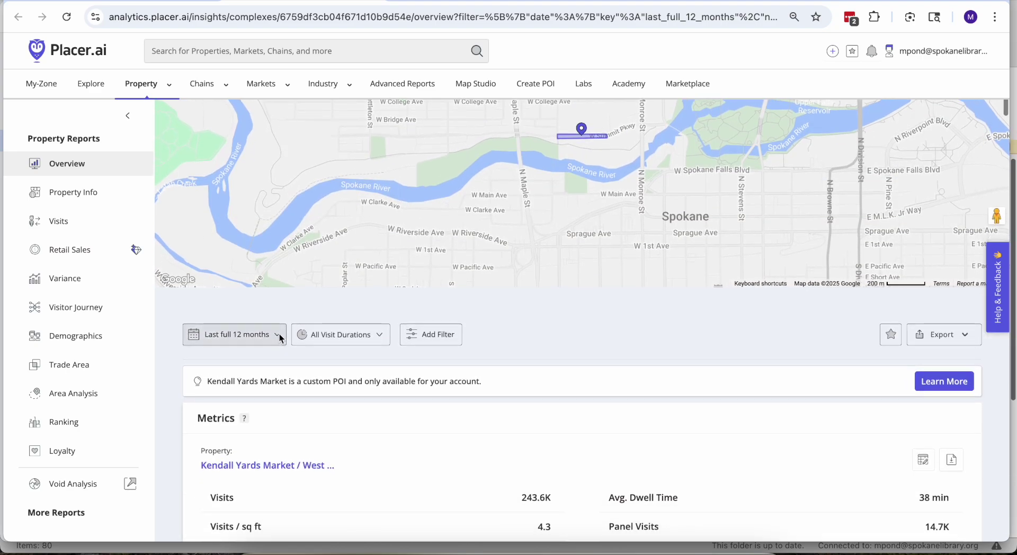
pyautogui.click(279, 333)
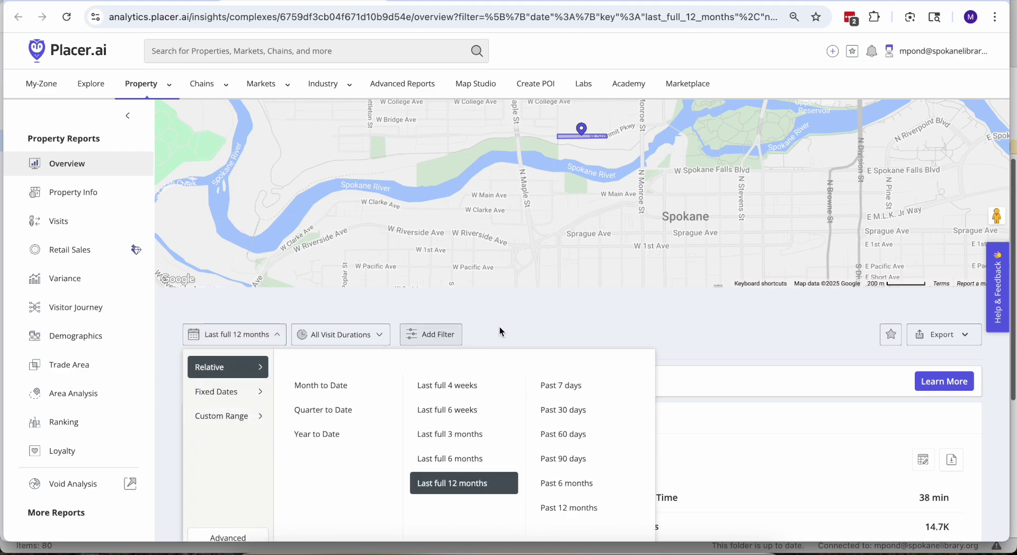
pyautogui.scroll(-1, 252, 452)
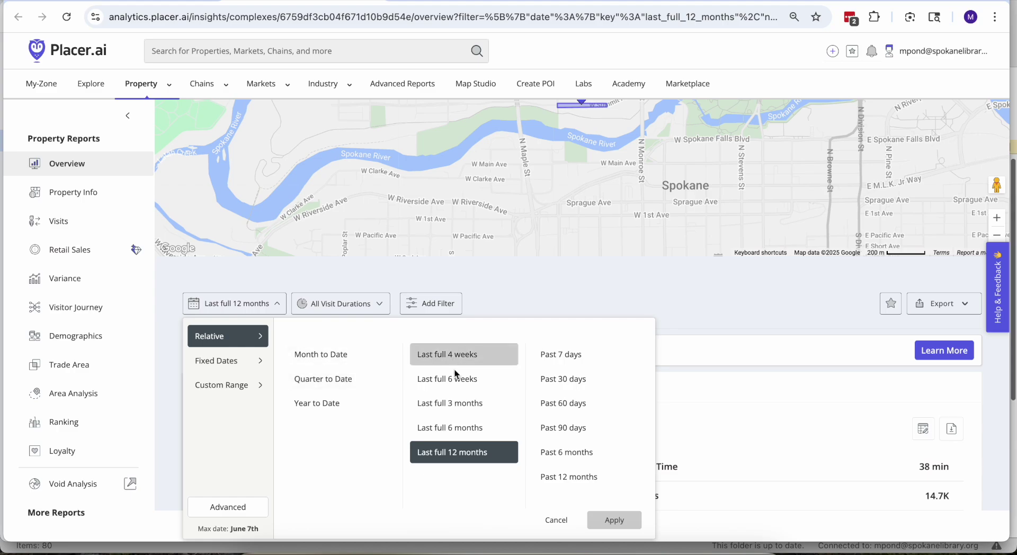
pyautogui.click(238, 386)
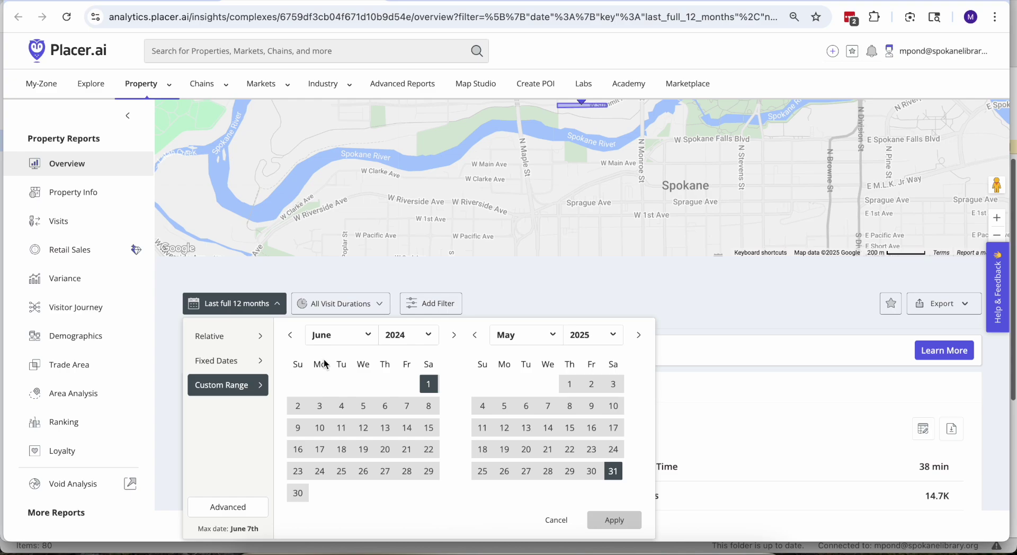
# Pick April 1 to September 30, 2024 in the calendars and apply the range
pyautogui.click(430, 386)
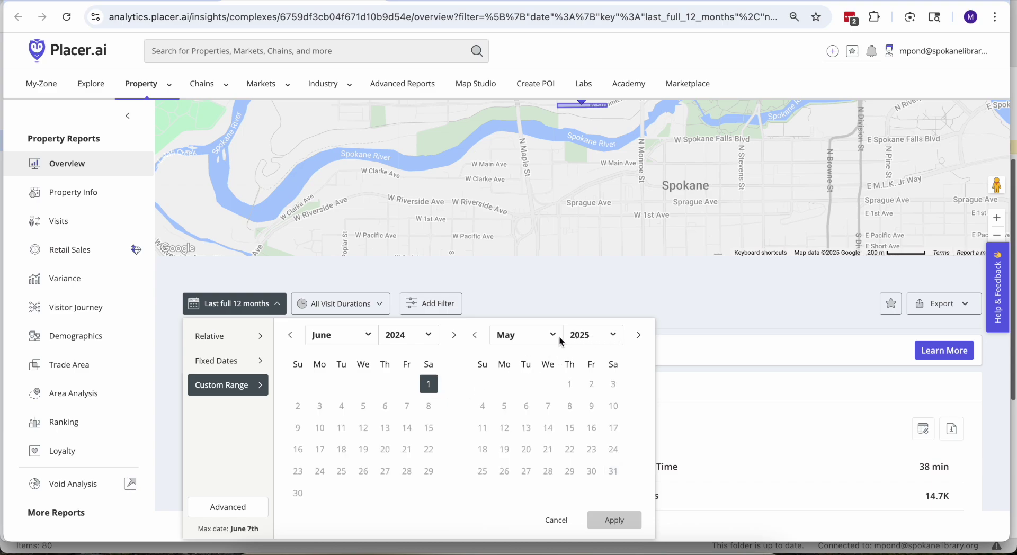
pyautogui.click(602, 343)
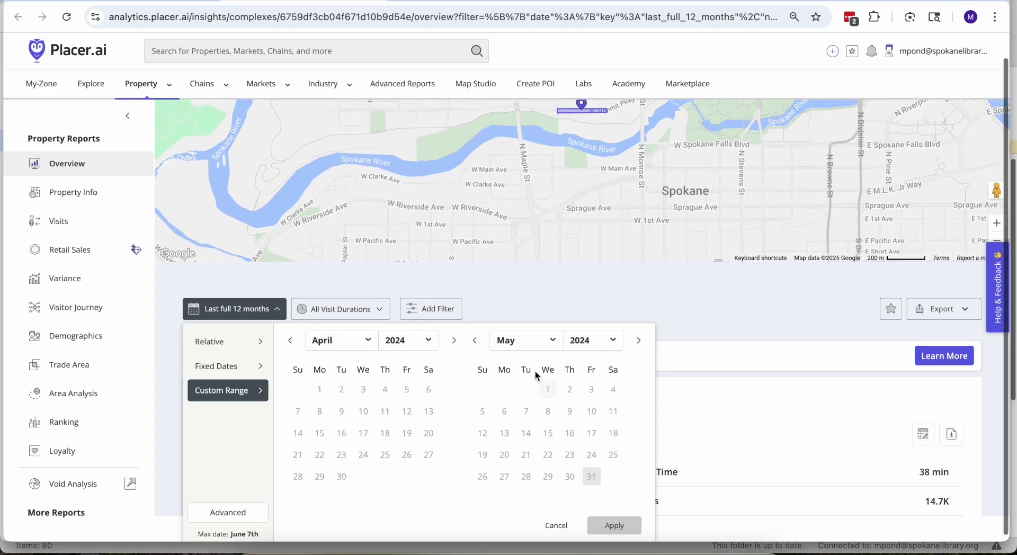
pyautogui.click(530, 340)
pyautogui.scroll(-2, 524, 483)
pyautogui.click(526, 473)
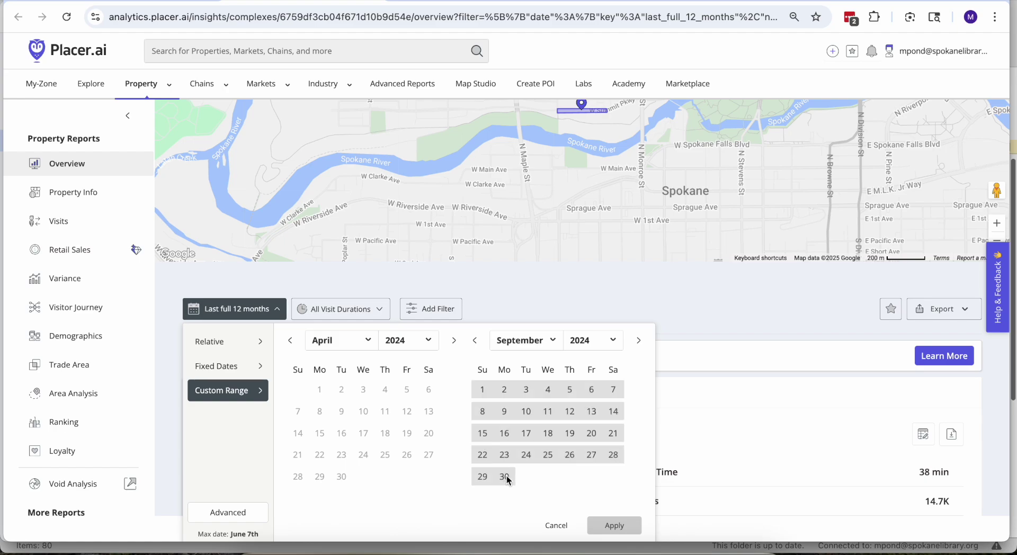
pyautogui.click(505, 478)
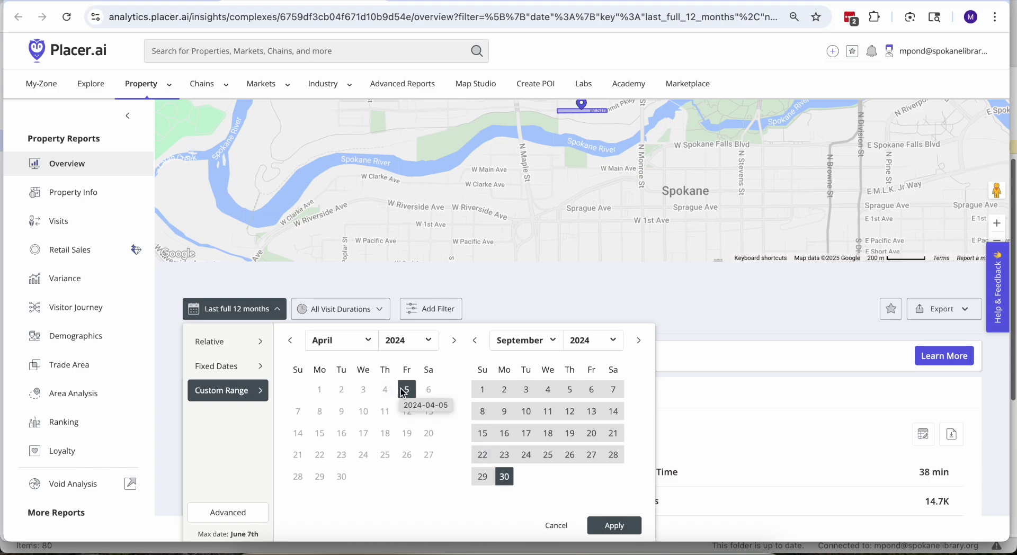
pyautogui.click(323, 396)
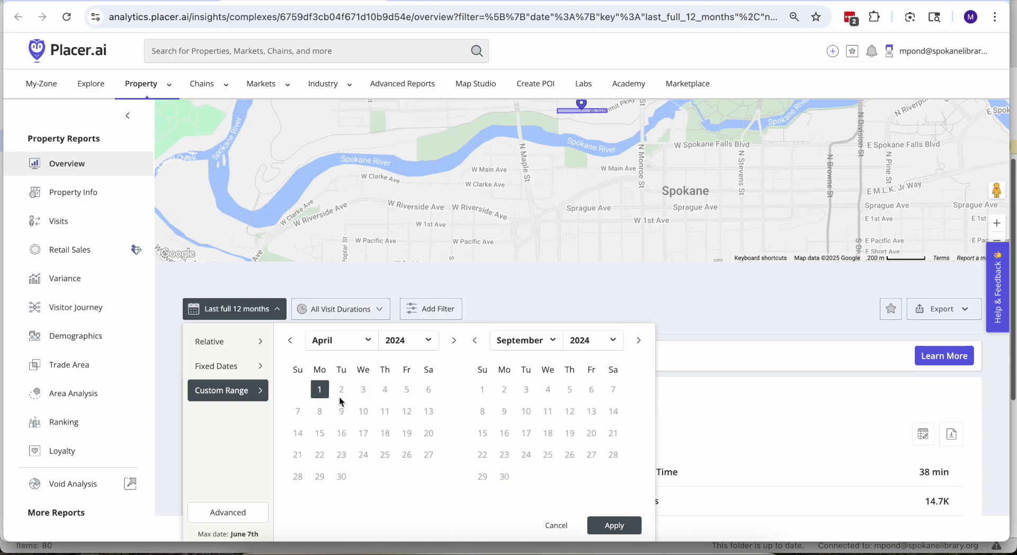
pyautogui.click(503, 477)
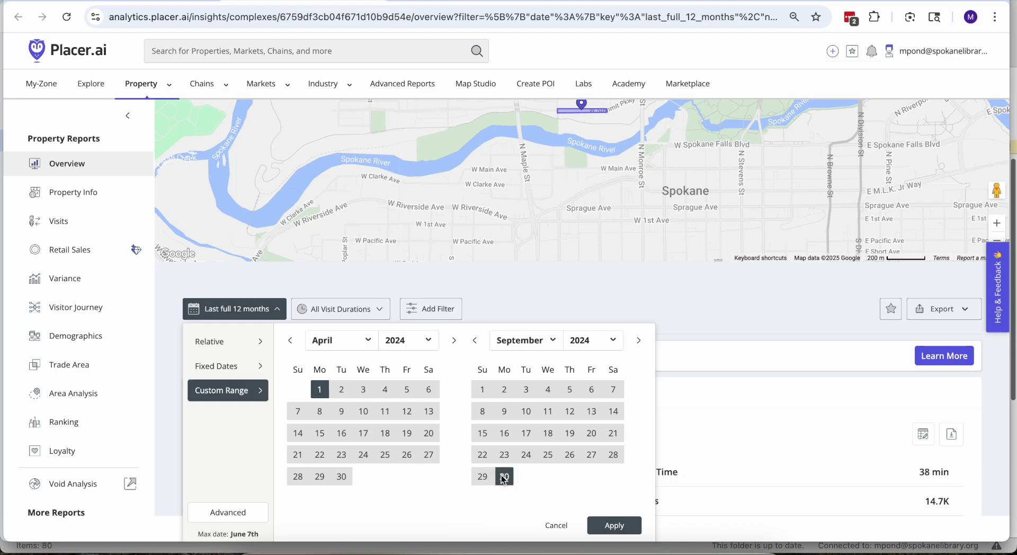
pyautogui.click(615, 525)
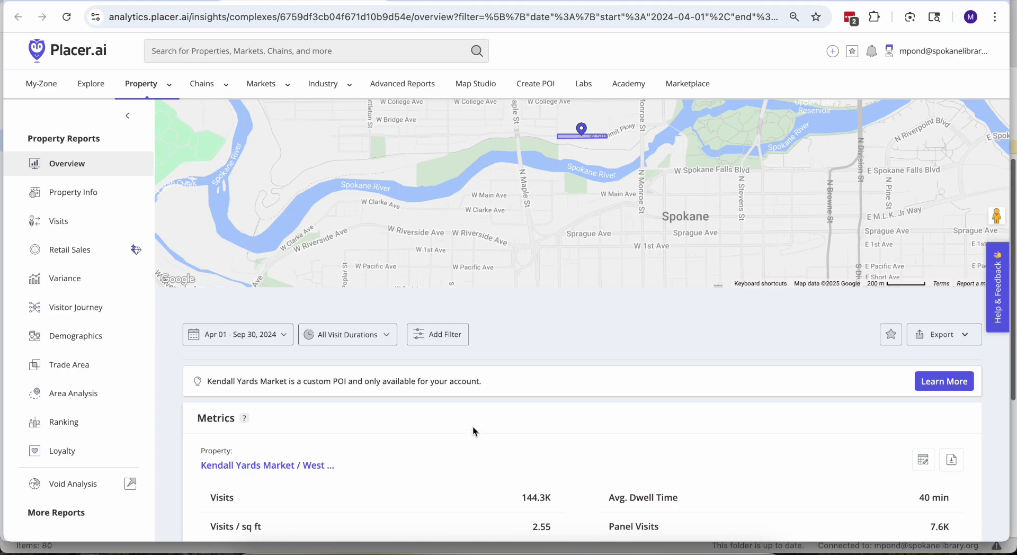
# Limit the day range filter to Wednesday only by excluding every other day
pyautogui.click(437, 332)
pyautogui.click(474, 344)
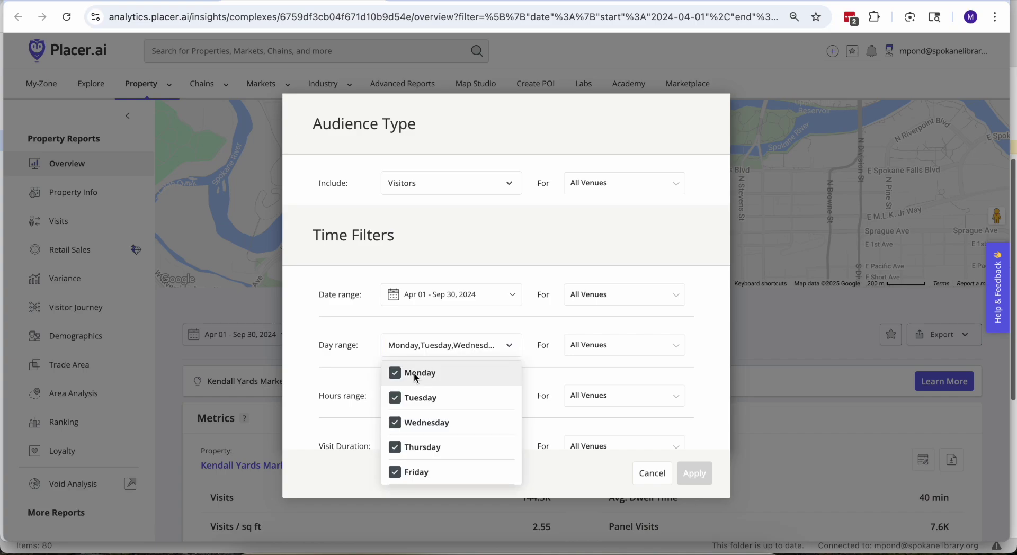
pyautogui.click(394, 374)
pyautogui.click(394, 398)
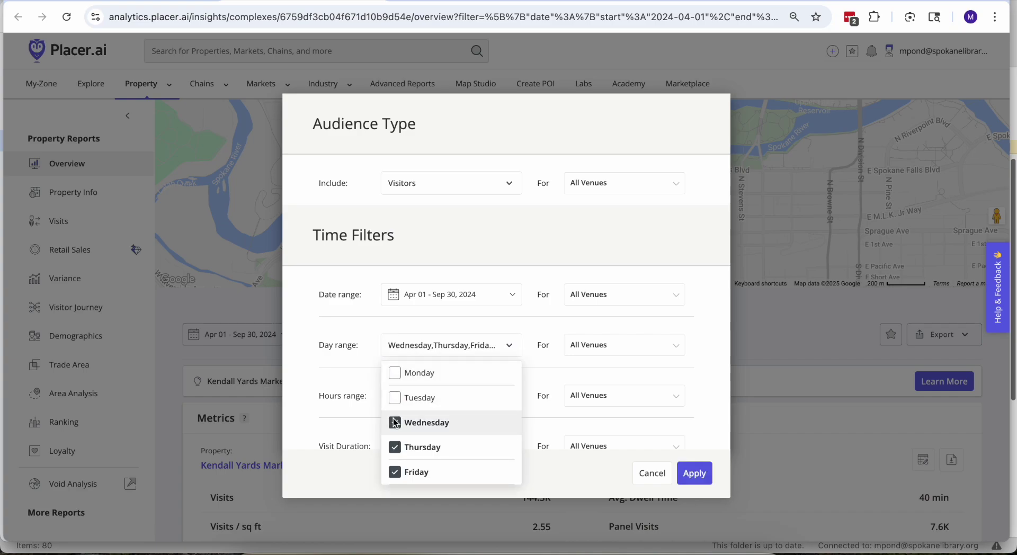
pyautogui.click(395, 448)
pyautogui.click(395, 472)
pyautogui.scroll(-1, 400, 473)
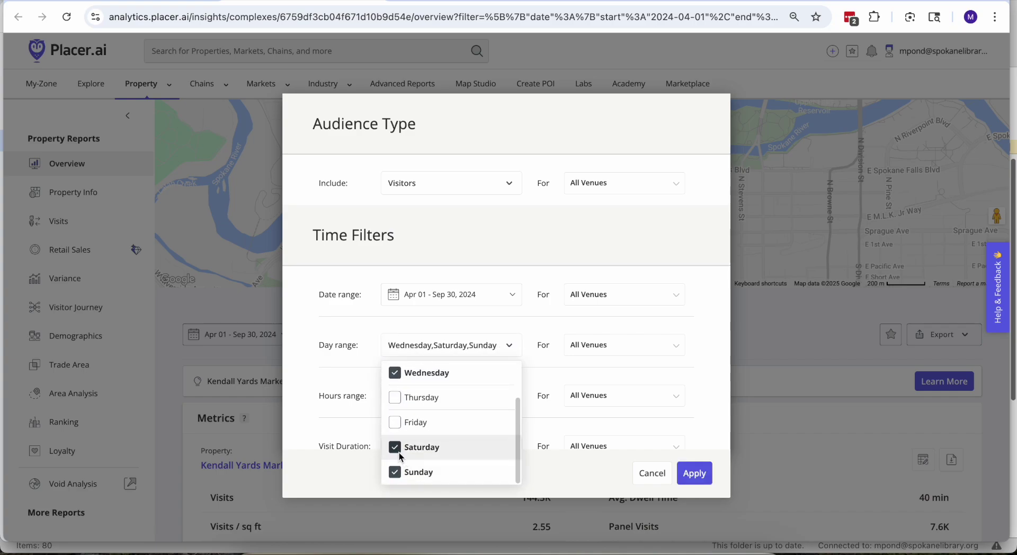
pyautogui.click(396, 449)
pyautogui.click(397, 472)
pyautogui.click(691, 348)
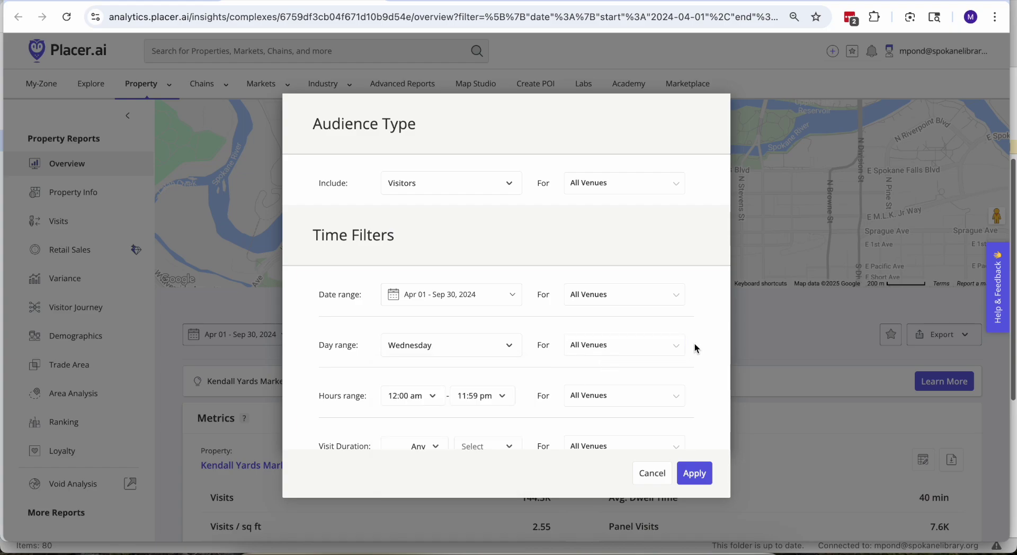
# Keep the hours range starting at 12:00 am and set it to end at 10:00 pm
pyautogui.click(432, 399)
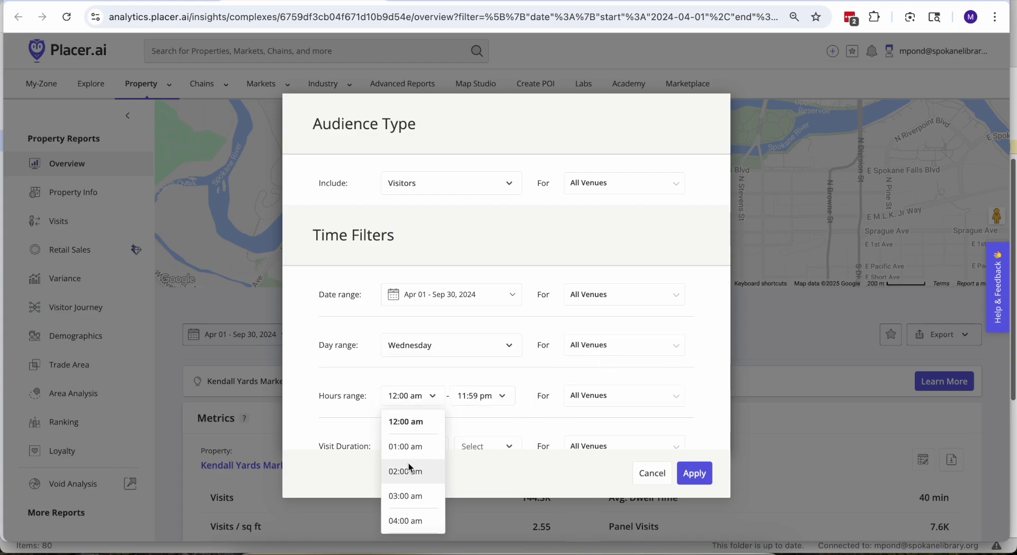
pyautogui.scroll(-6, 408, 463)
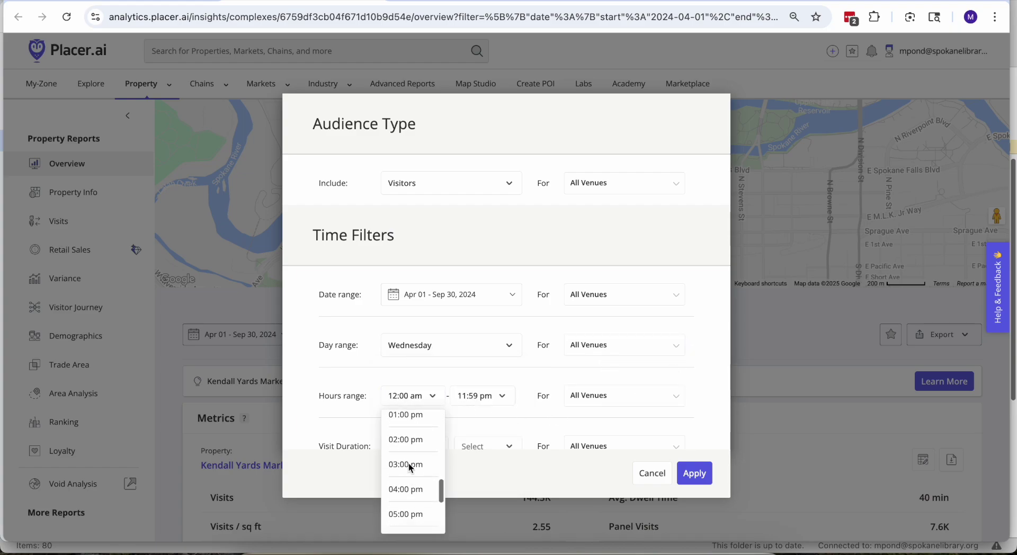
pyautogui.click(476, 399)
pyautogui.scroll(-2, 473, 487)
pyautogui.scroll(-5, 473, 488)
pyautogui.scroll(-2, 474, 484)
pyautogui.click(480, 504)
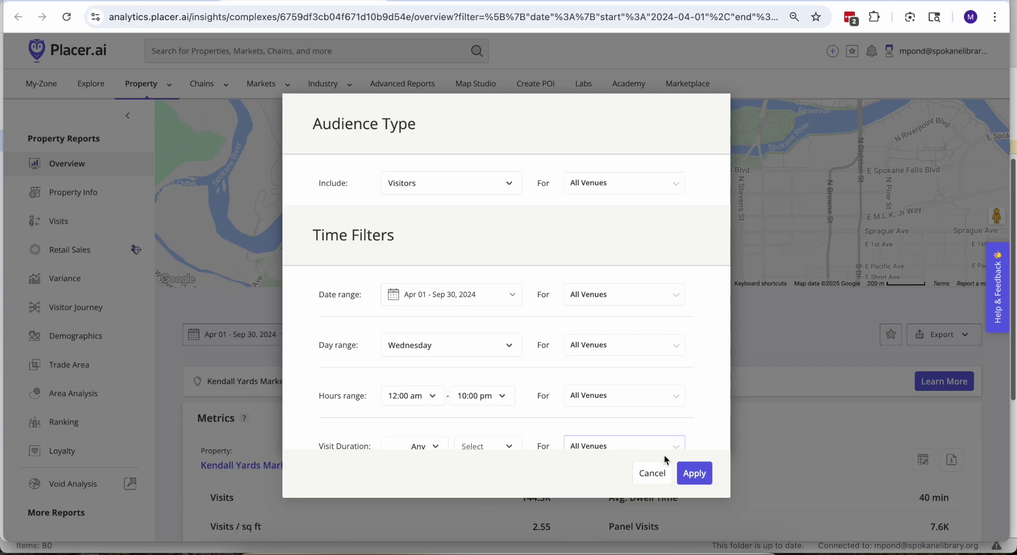
# Apply the Wednesday, 12:00 am–10:00 pm filters and scroll down to Metrics and Visits Trend
pyautogui.click(696, 474)
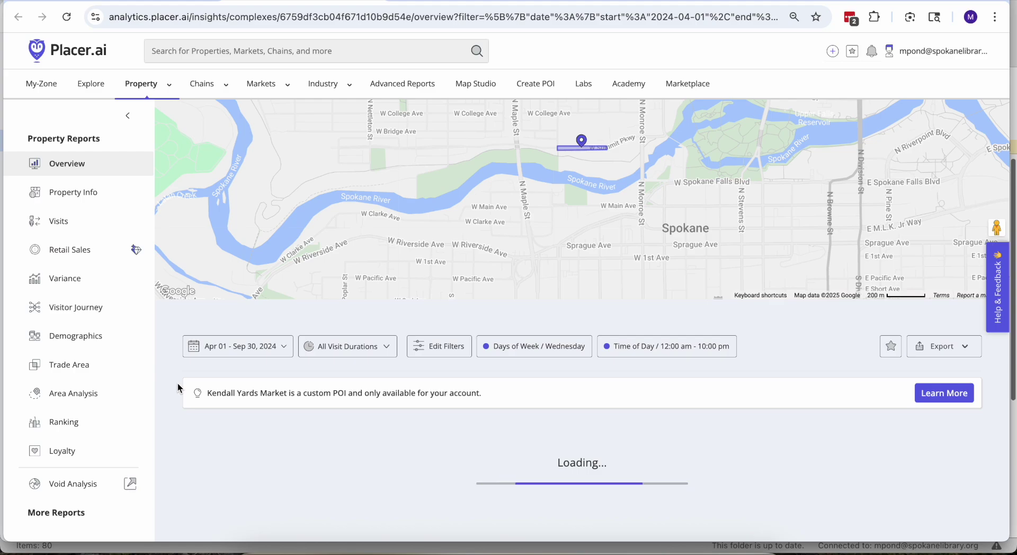
pyautogui.scroll(-2, 175, 383)
pyautogui.scroll(-5, 174, 383)
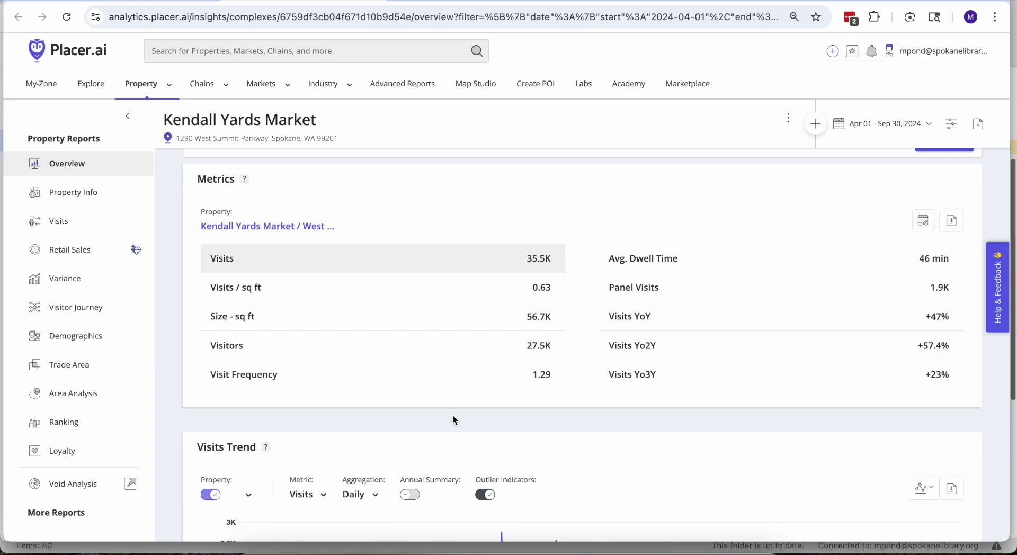
pyautogui.scroll(-3, 454, 420)
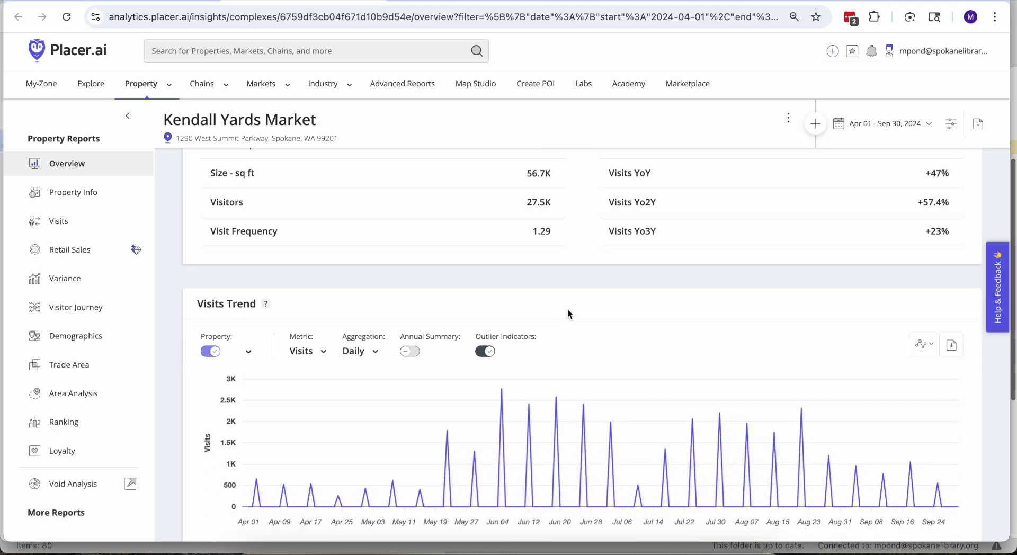
pyautogui.scroll(-1, 569, 314)
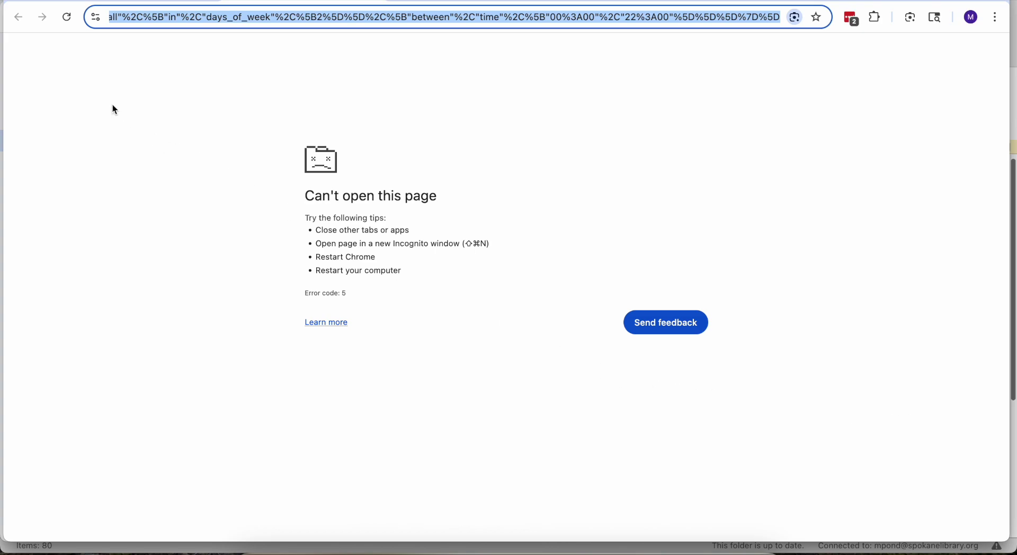
# Reload the crashed 'Can't open this page' tab to restore the Kendall Yards Market report
pyautogui.click(60, 20)
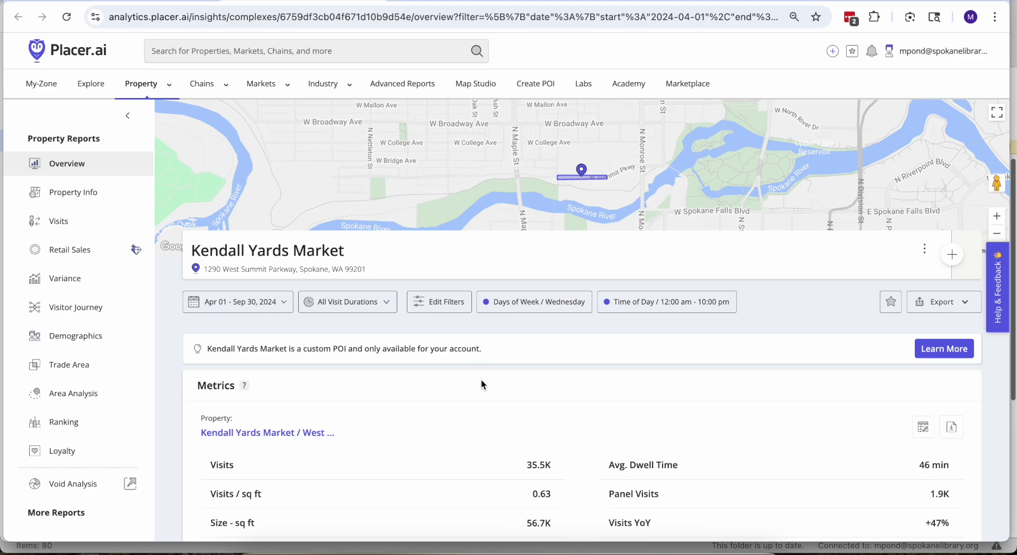
# Scroll down to the Wednesday-only Visits Trend chart showing 510 visits on July 10, 2024
pyautogui.scroll(-10, 481, 379)
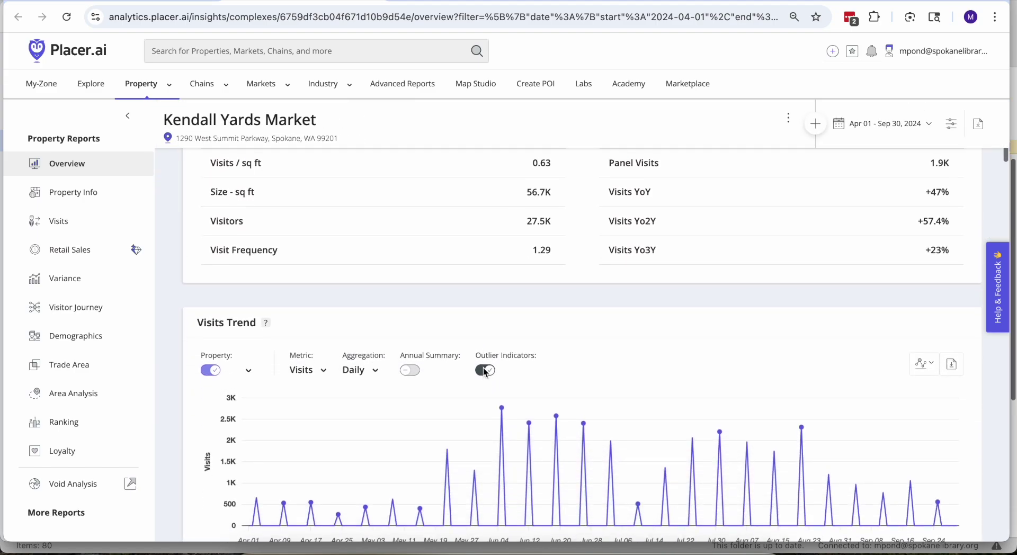
pyautogui.scroll(-1, 484, 367)
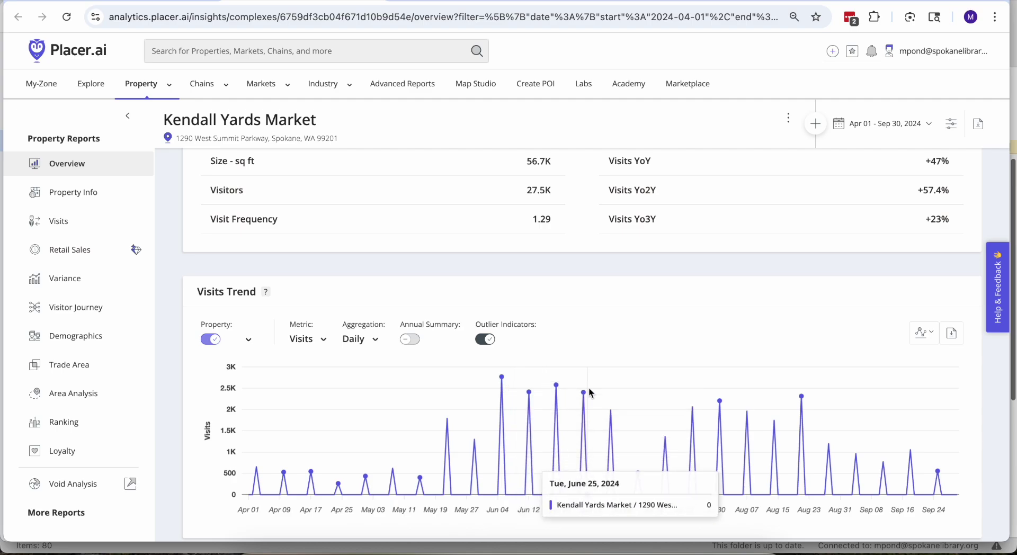
pyautogui.click(638, 473)
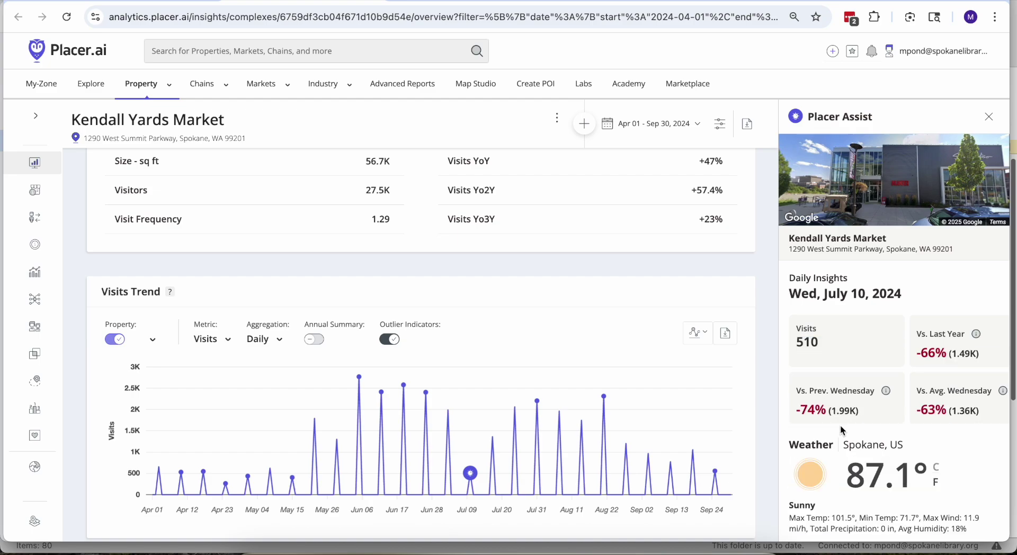
pyautogui.moveTo(831, 522); pyautogui.dragTo(864, 522)
pyautogui.click(988, 118)
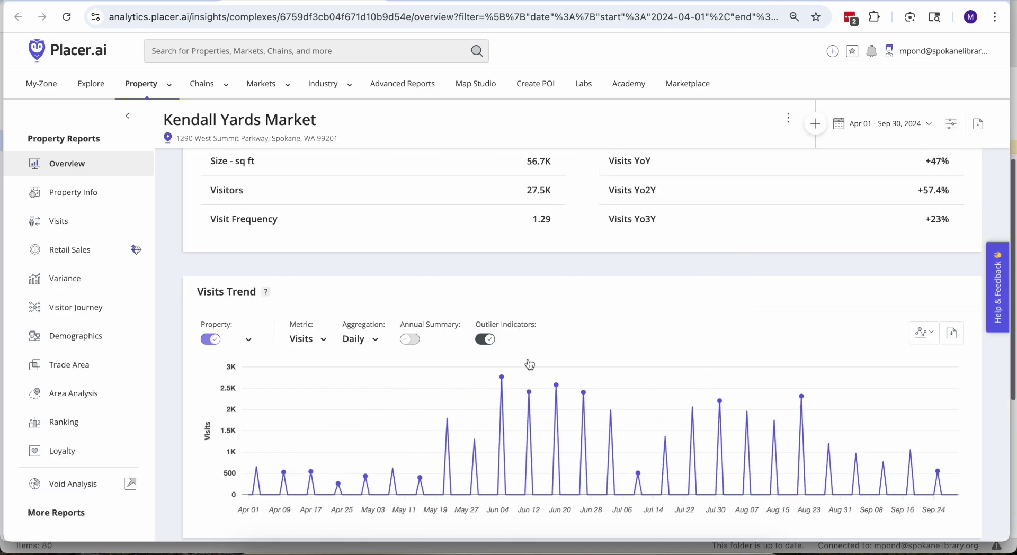
# Hide the Properties layer on the Market Landscape map and pan the heatmap toward south-east Spokane
pyautogui.scroll(-5, 175, 408)
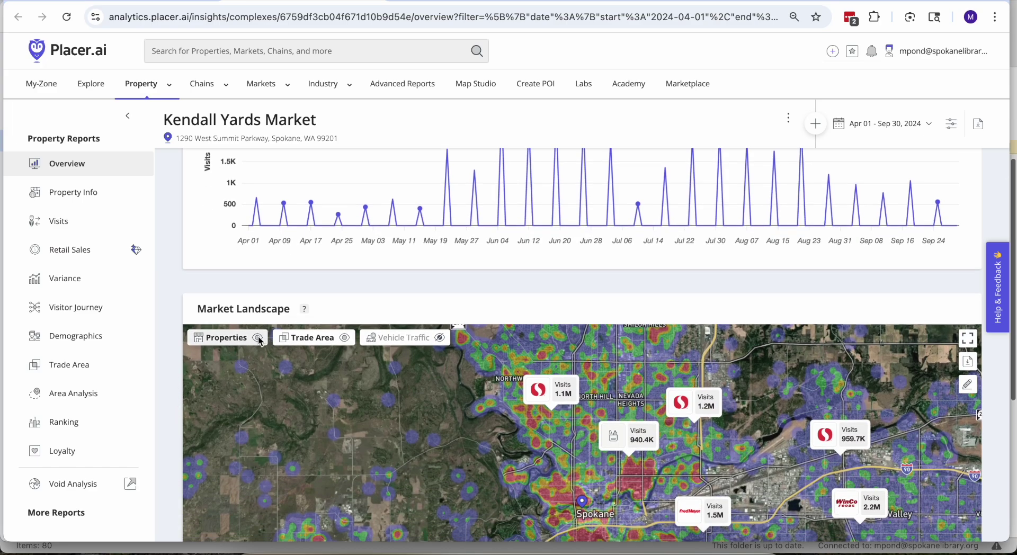
pyautogui.click(259, 337)
pyautogui.scroll(-3, 176, 384)
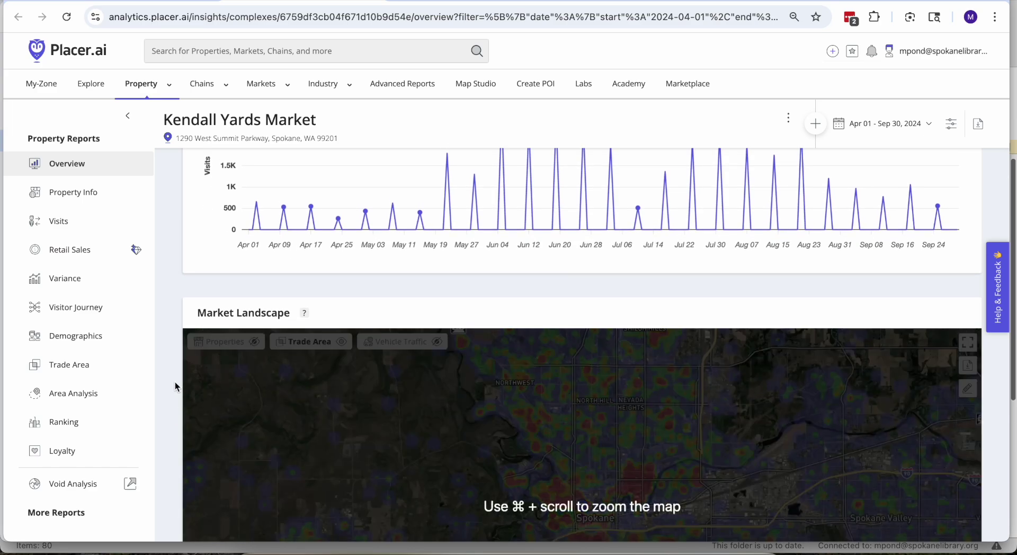
pyautogui.scroll(-2, 175, 385)
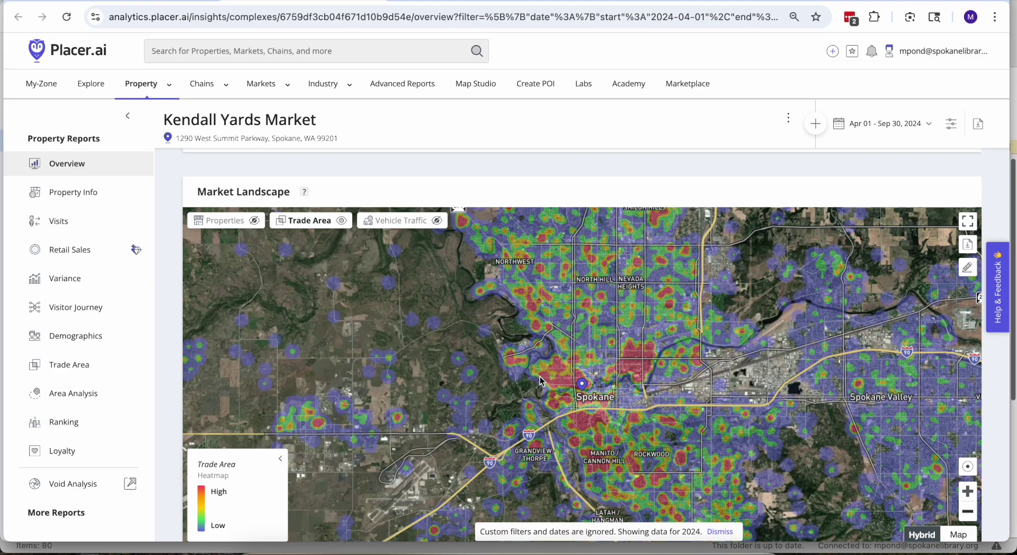
pyautogui.moveTo(595, 407); pyautogui.dragTo(522, 349)
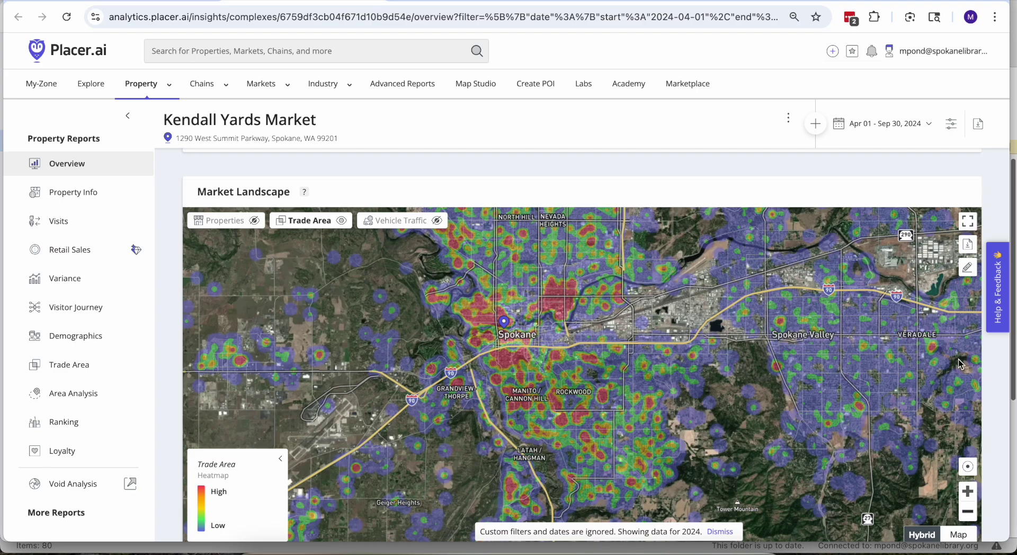
# Scroll past Audience Overview, Ranking Overview and Visitor Journey down to the Visitor Journey - Routes map
pyautogui.scroll(-3, 1000, 376)
pyautogui.scroll(-5, 1000, 376)
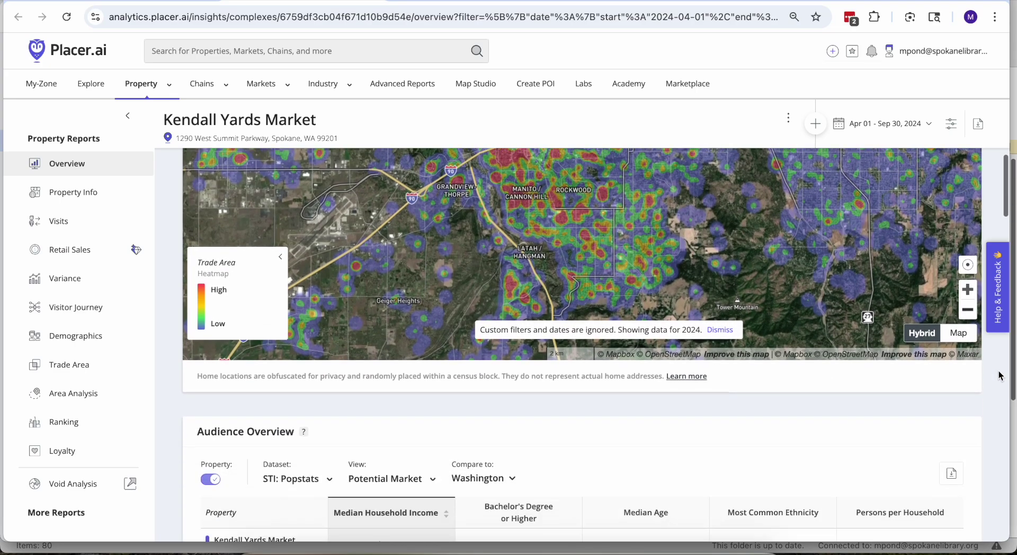
pyautogui.scroll(-5, 1001, 376)
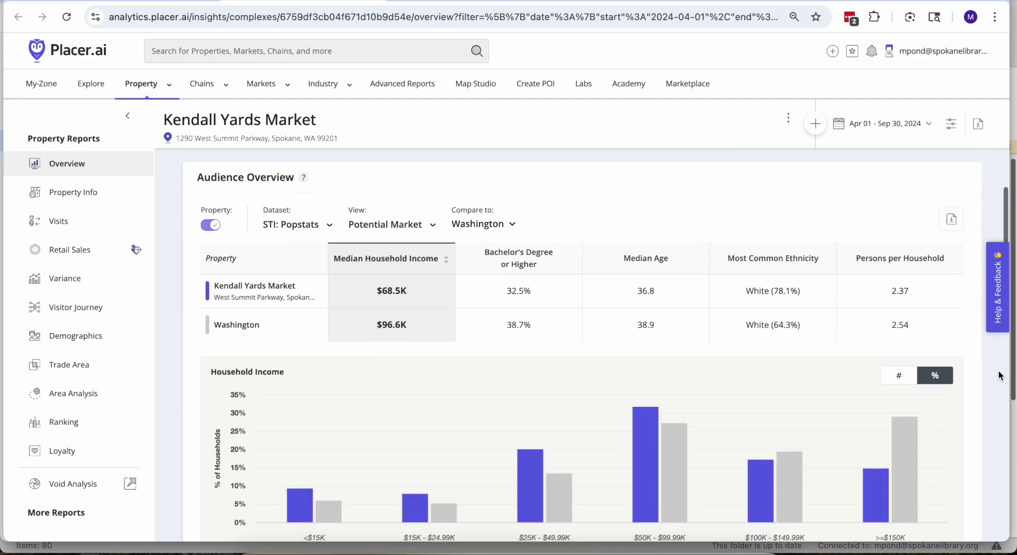
pyautogui.scroll(-6, 1000, 376)
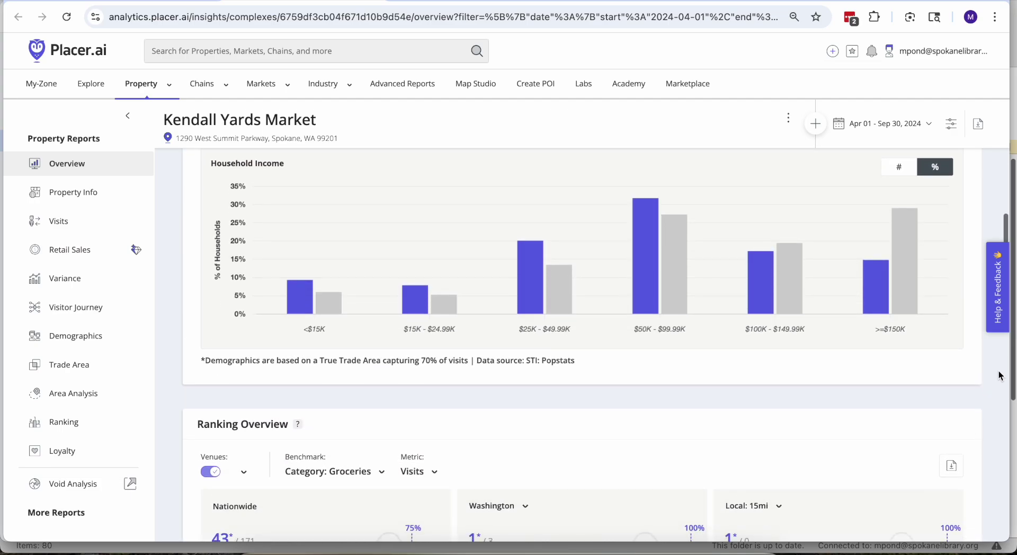
pyautogui.scroll(-7, 1000, 376)
pyautogui.scroll(-1, 1000, 376)
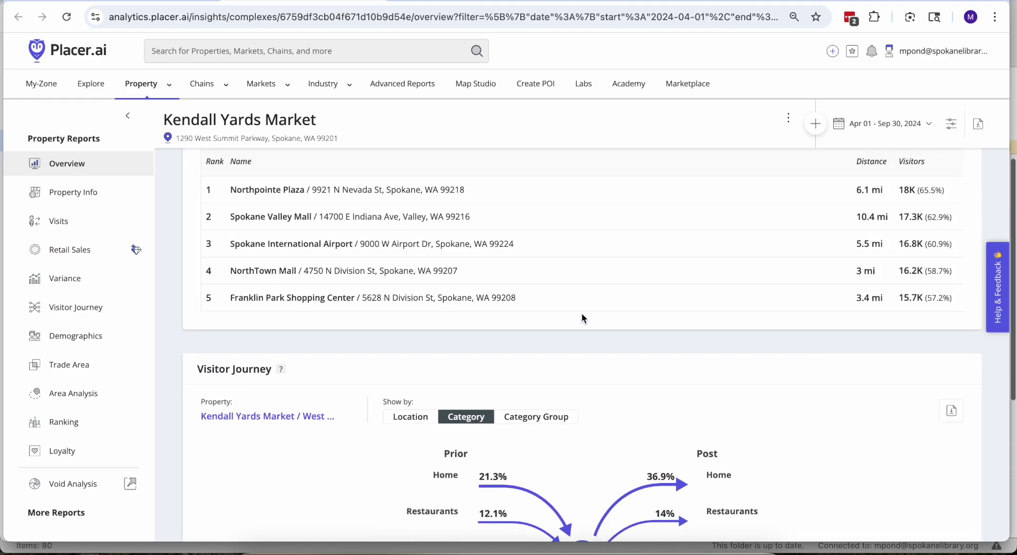
pyautogui.scroll(-5, 1005, 401)
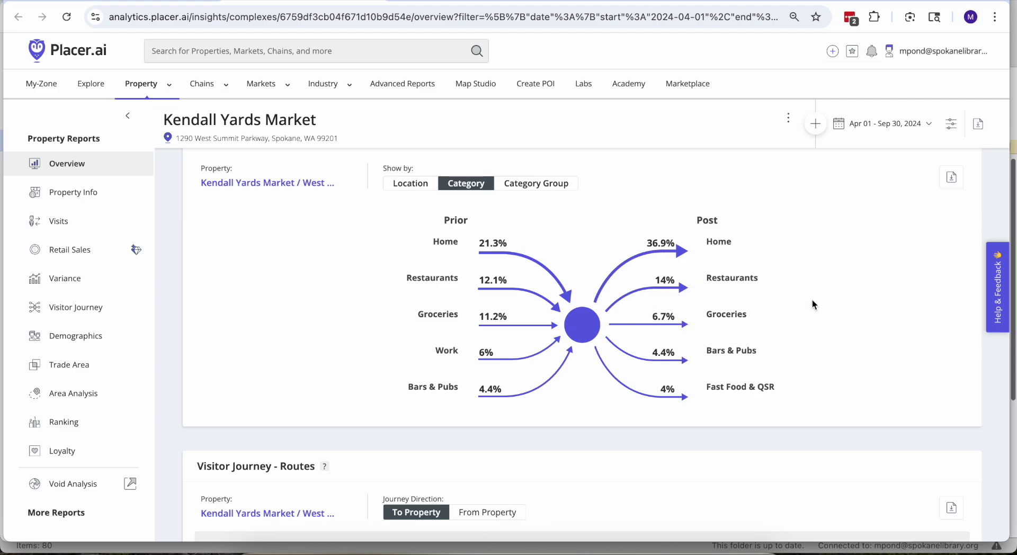
pyautogui.scroll(-1, 998, 396)
pyautogui.scroll(-6, 998, 396)
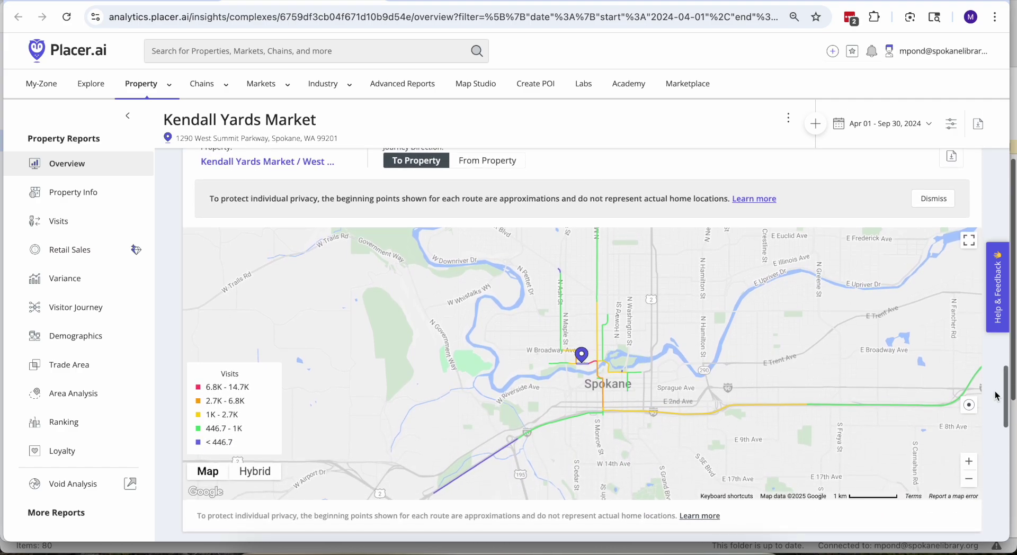
# Scroll past Daily Visits and Visit Duration, then back to Hourly Visits showing the ~6 pm peak
pyautogui.scroll(1, 998, 396)
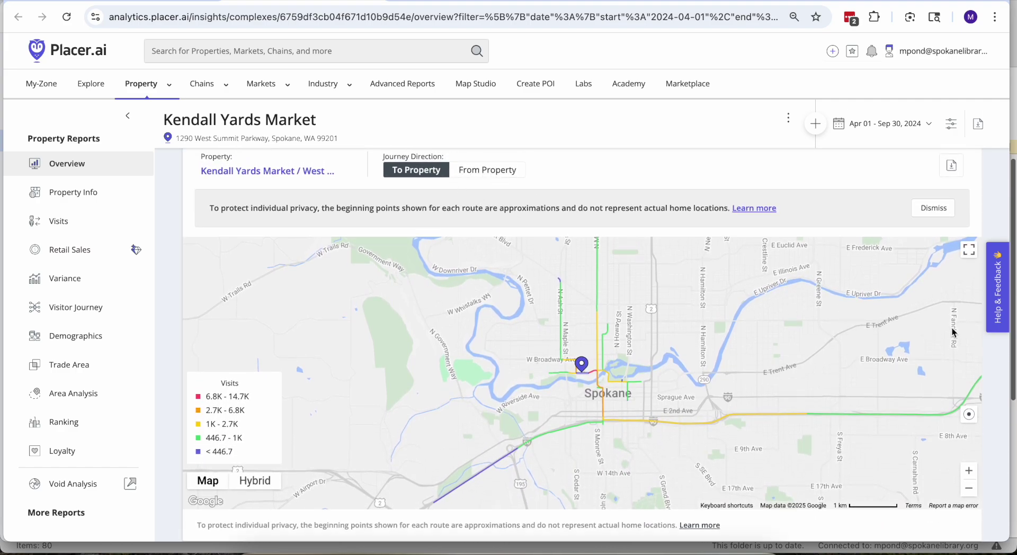
pyautogui.scroll(-2, 997, 366)
pyautogui.scroll(-7, 997, 365)
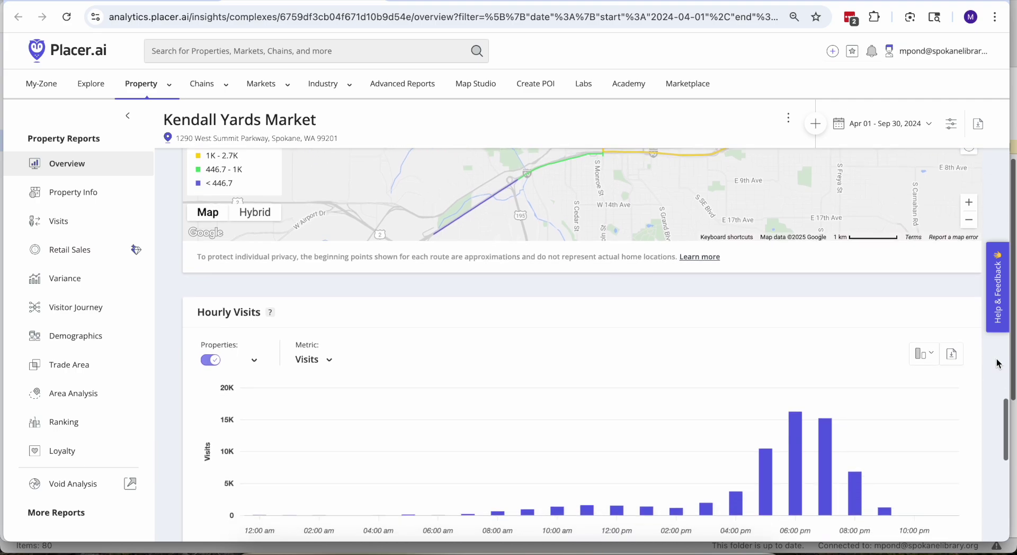
pyautogui.scroll(-5, 998, 364)
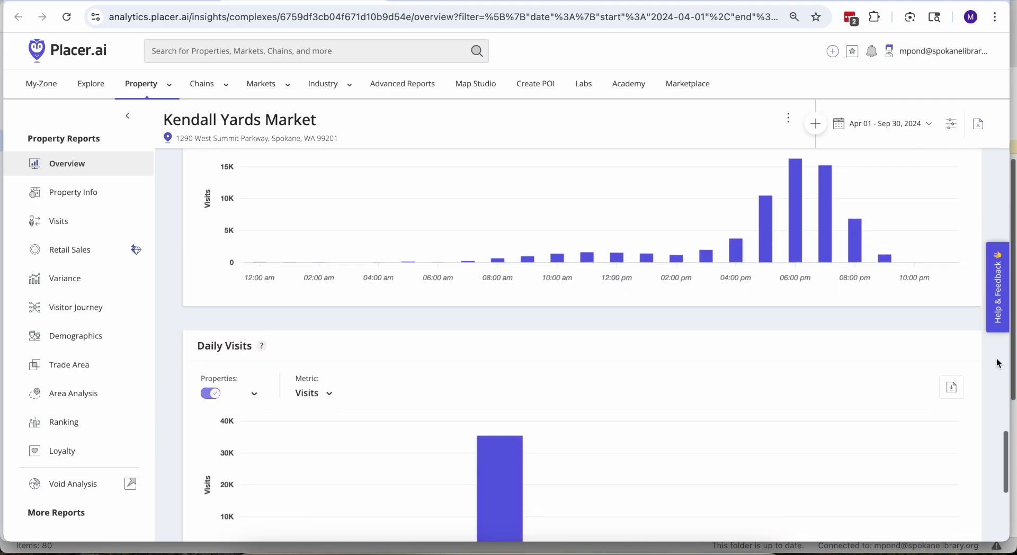
pyautogui.scroll(-4, 999, 364)
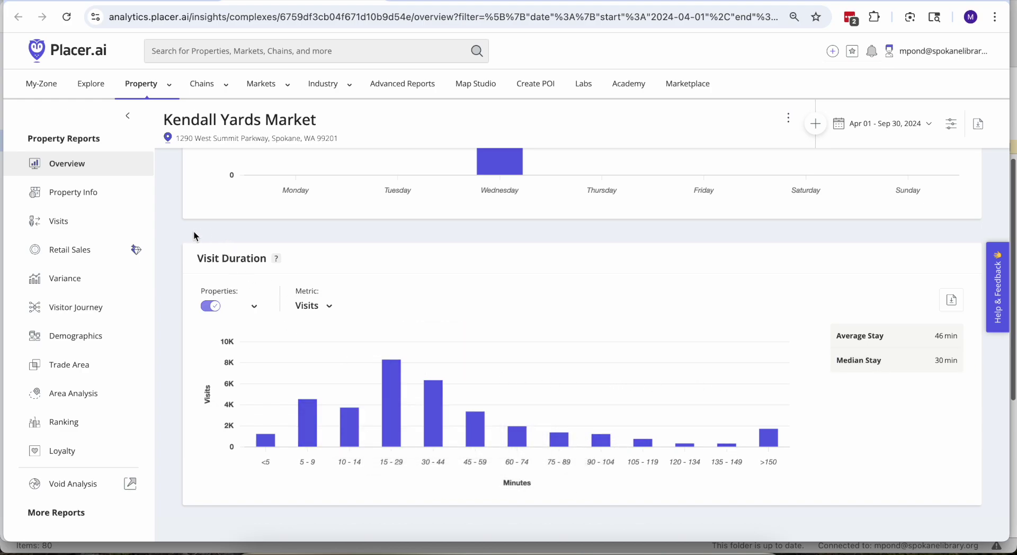
pyautogui.scroll(1, 183, 230)
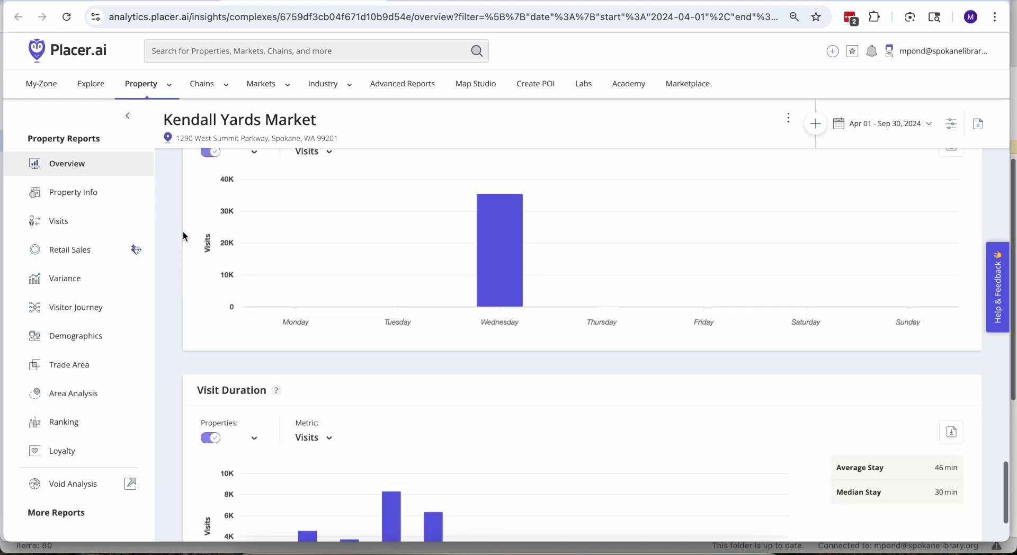
pyautogui.scroll(5, 185, 236)
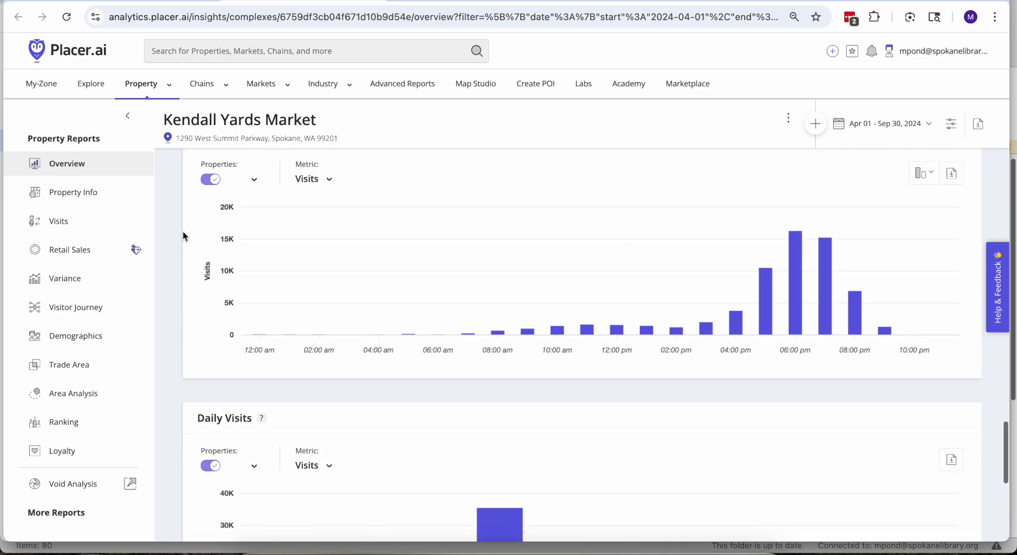
pyautogui.scroll(2, 183, 231)
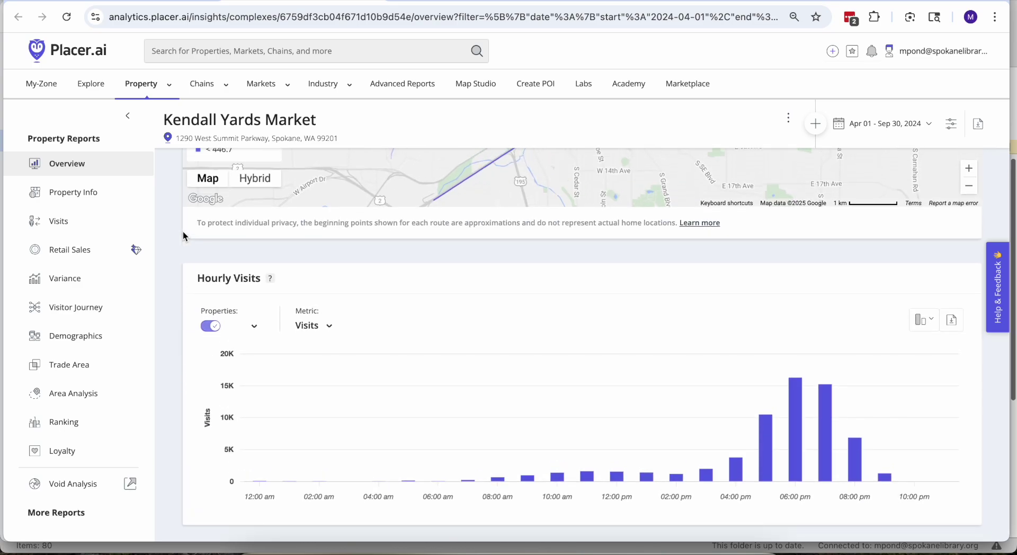